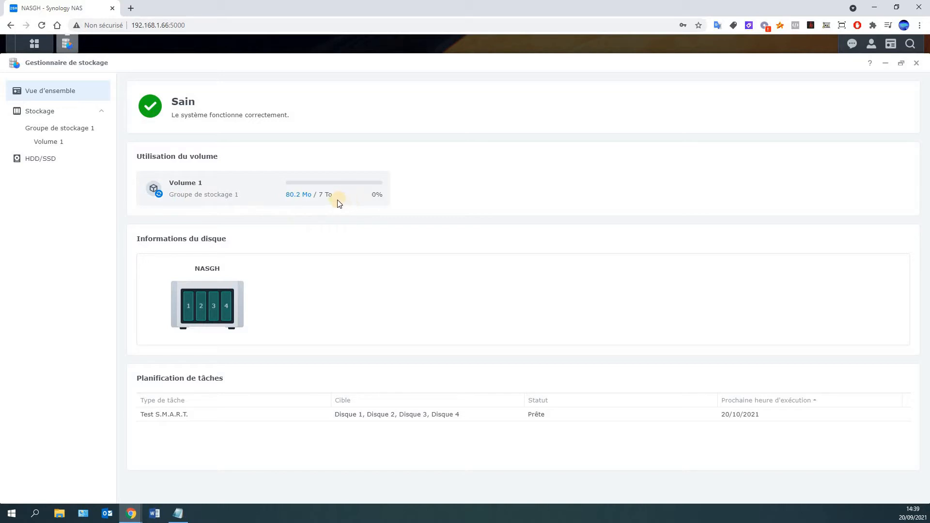
Close Gestionnaire de stockage to show the DSM desktop with Volume 1 and system health widgets
mouse_move(327, 202)
click(915, 64)
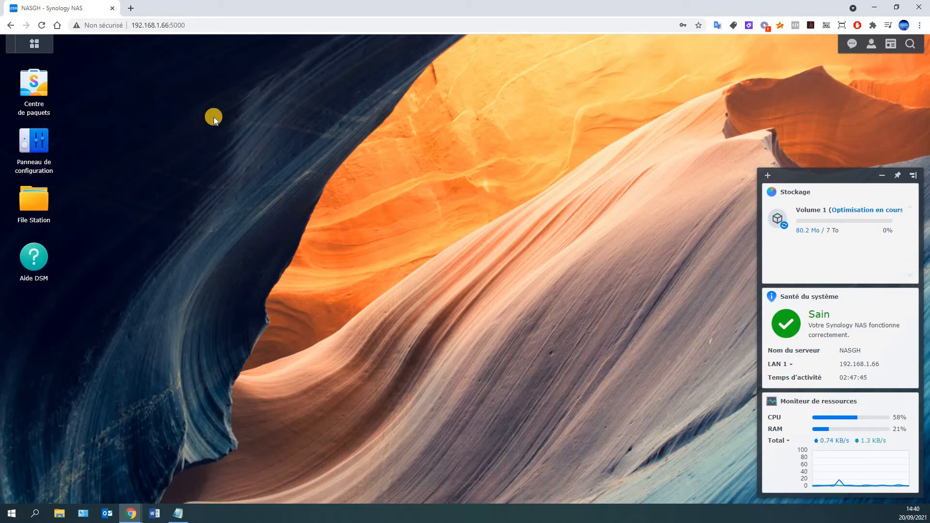
In Panneau de configuration > Dossier partagé, start a new shared folder named COMMUN
click(50, 45)
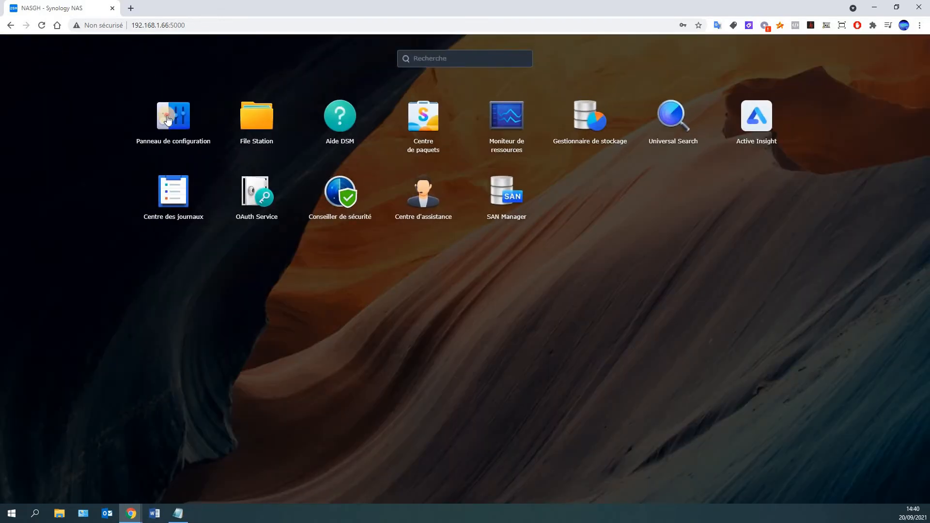
click(167, 120)
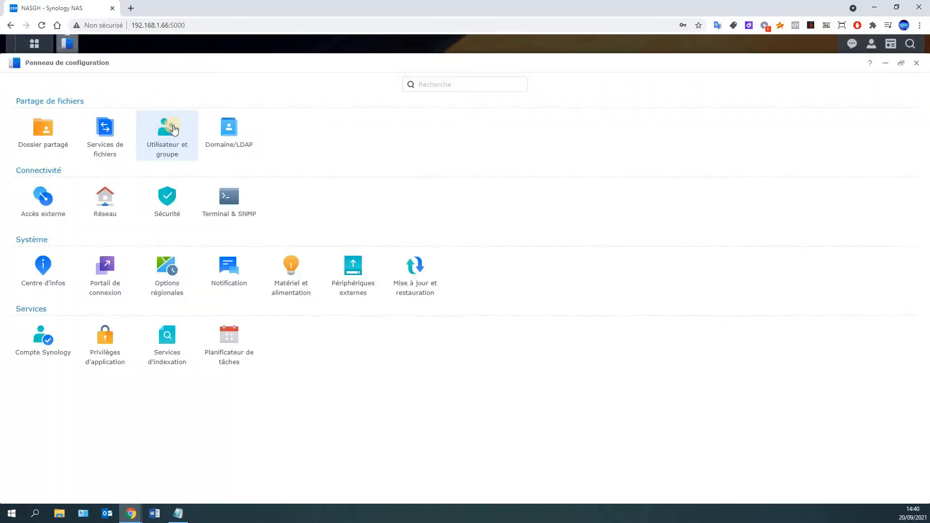
click(54, 139)
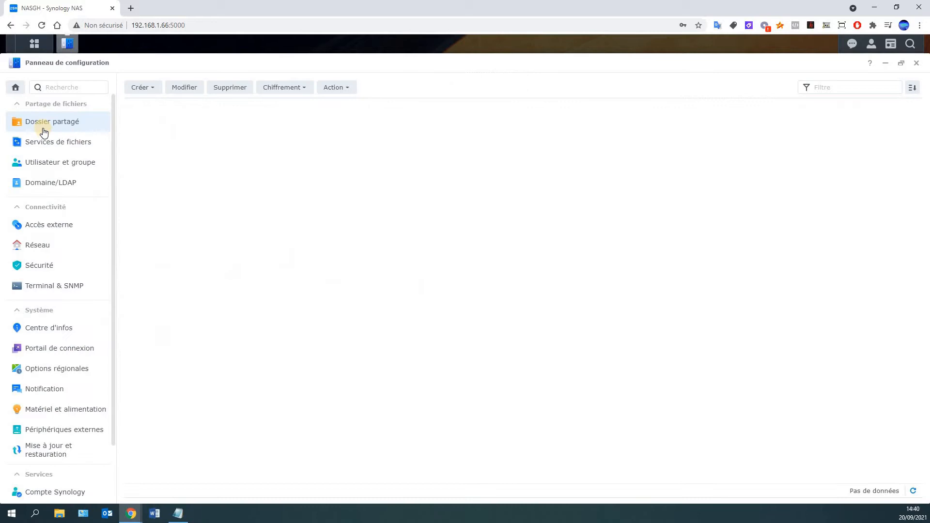
click(143, 89)
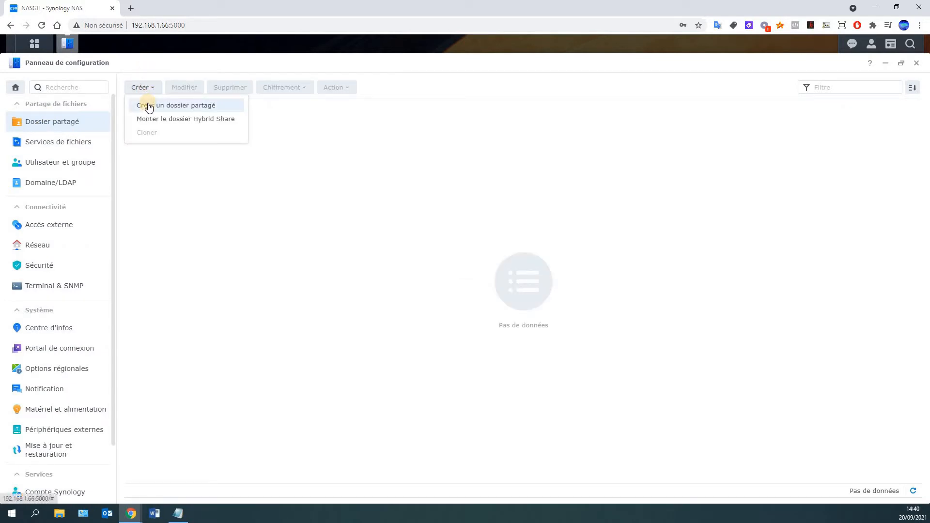
click(148, 108)
click(410, 206)
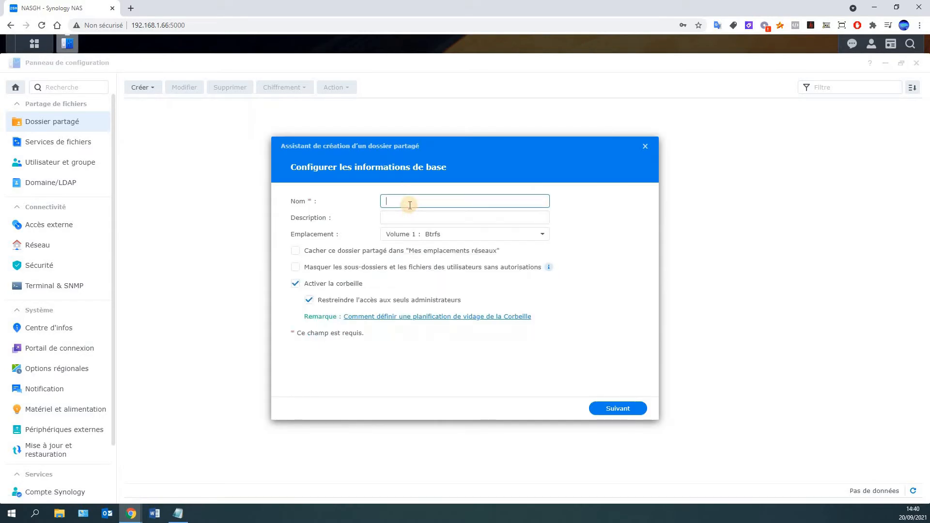
text(COMMUN)
Accept the wizard's defaults (no encryption, default advanced settings and permissions) and create COMMUN
click(628, 410)
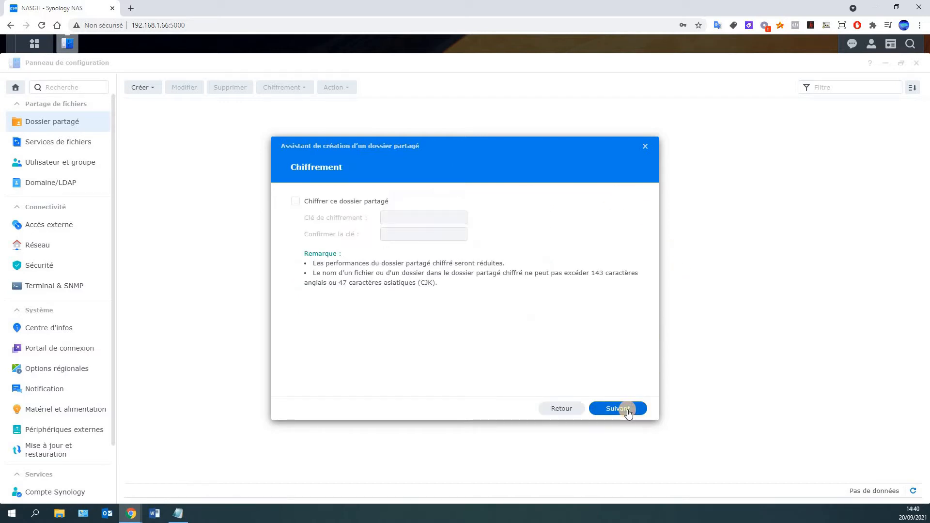
click(628, 410)
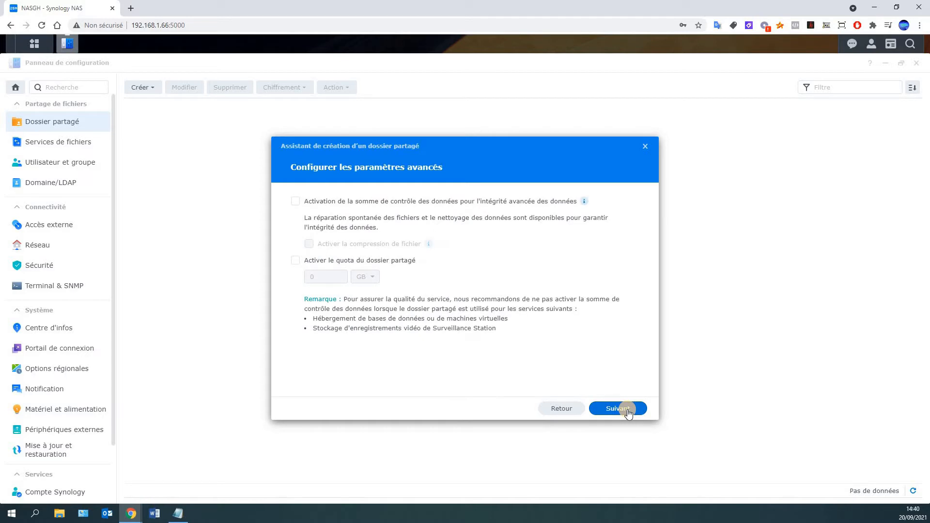
click(628, 410)
click(631, 414)
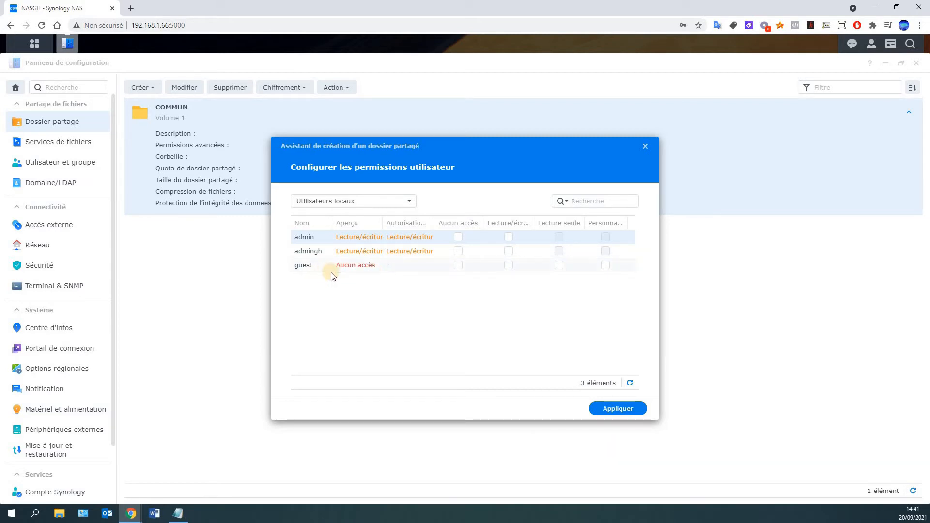
click(625, 410)
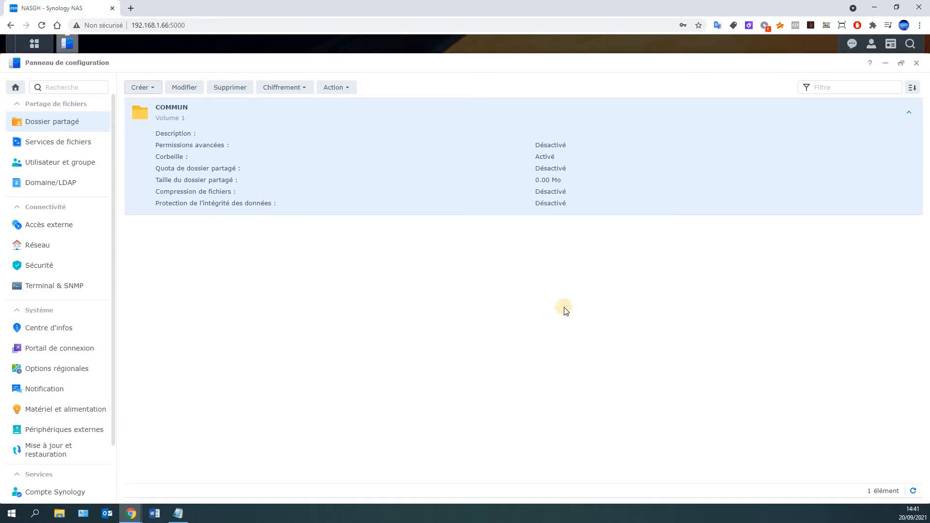
In Utilisateur et groupe, start a new user and enter the user's name
click(45, 168)
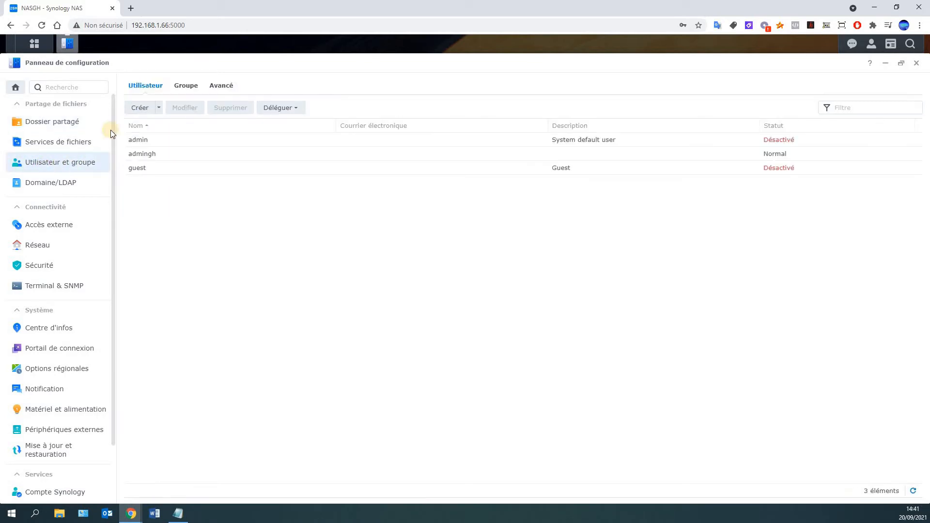
click(139, 111)
click(444, 207)
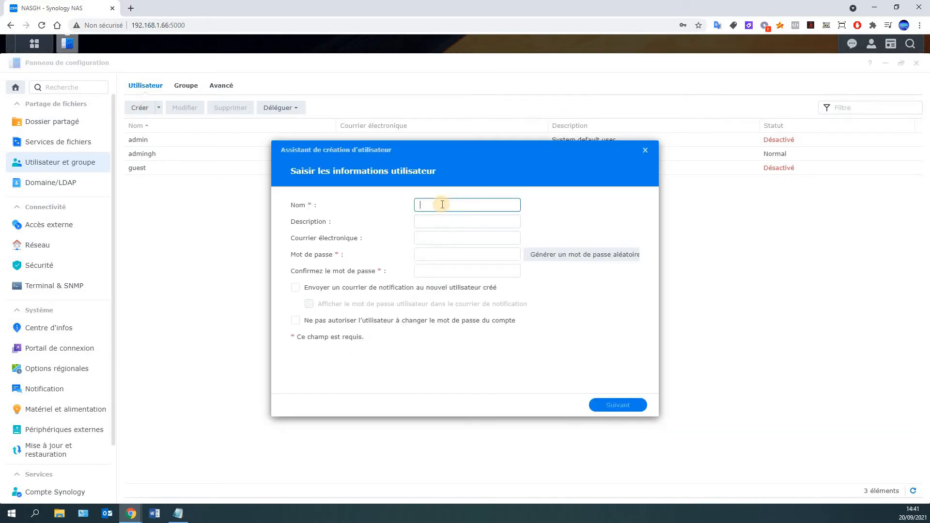
text(jULIEN)
key(BackSpace)
key(BackSpace)
key(BackSpace)
key(BackSpace)
key(BackSpace)
key(BackSpace)
text(Jul)
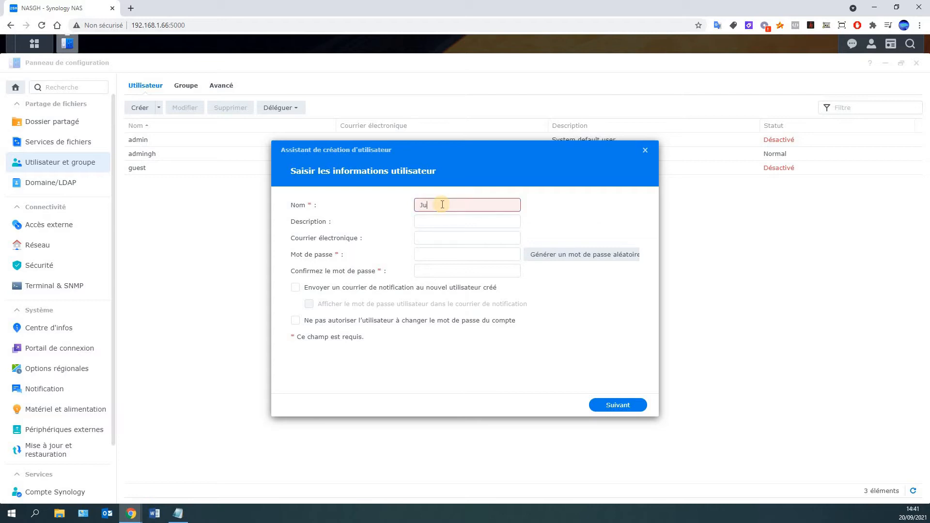
text(ien)
key(Tab)
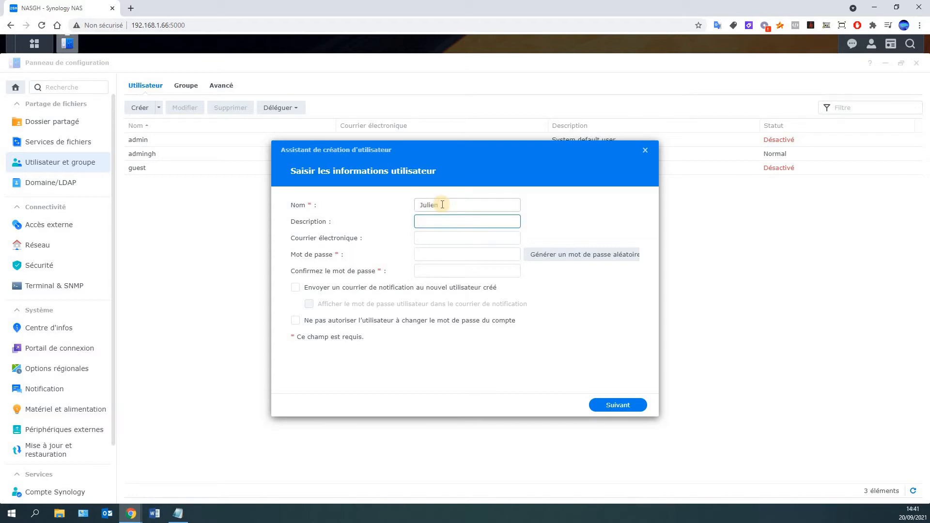
key(Tab)
key(Tab)
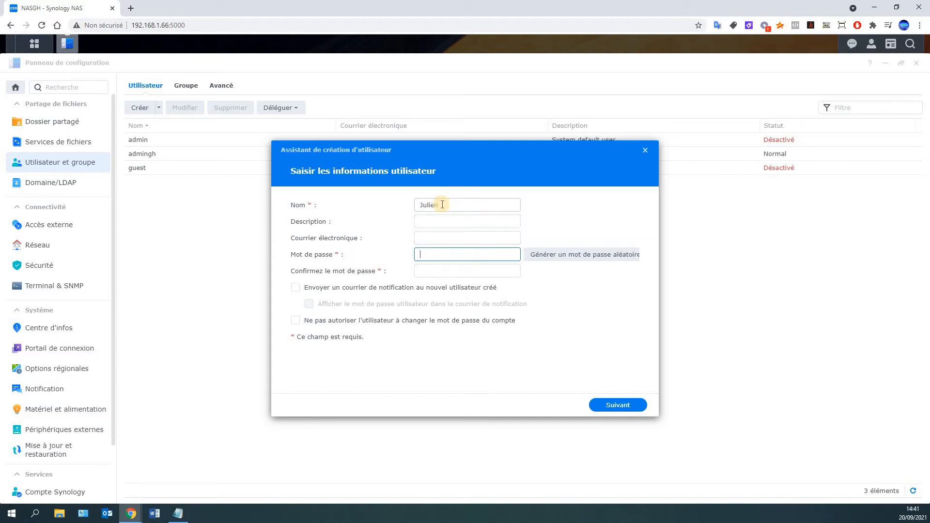
Generate a random password, copy it to notes, fill both password fields, and continue
click(564, 255)
drag(439, 277, 357, 273)
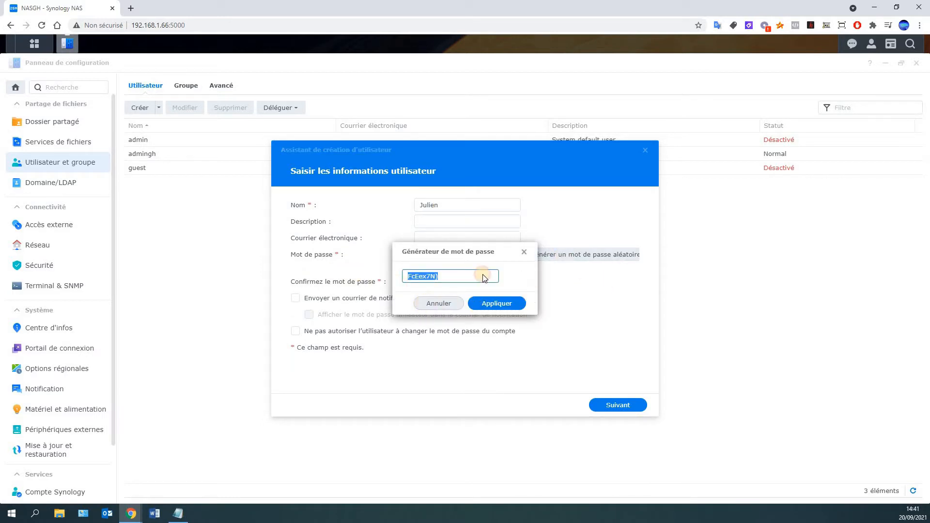
click(524, 251)
key(alt+Tab)
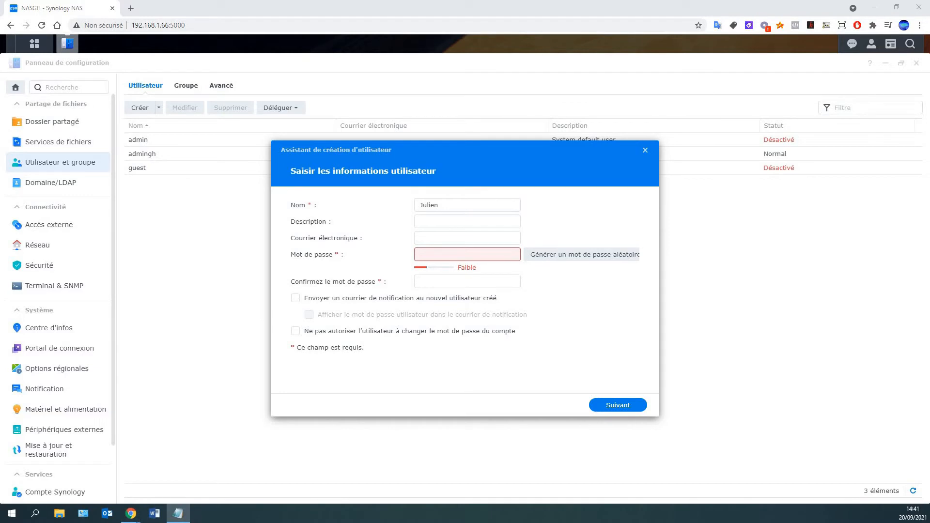
click(557, 252)
drag(461, 277, 364, 275)
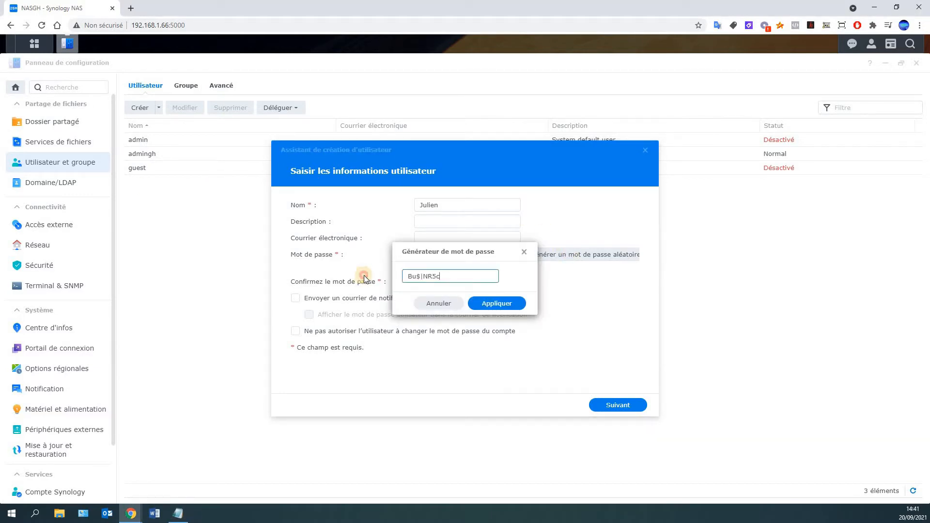
click(494, 303)
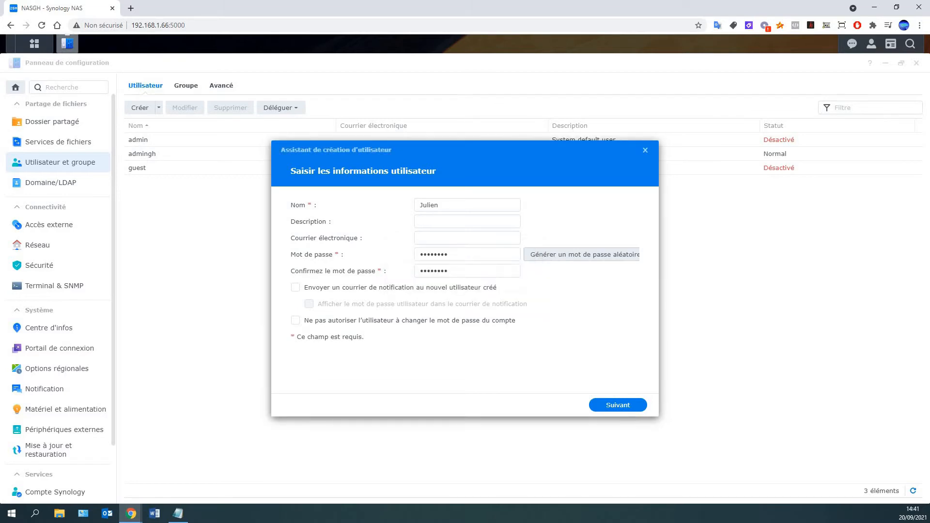
key(alt+Tab)
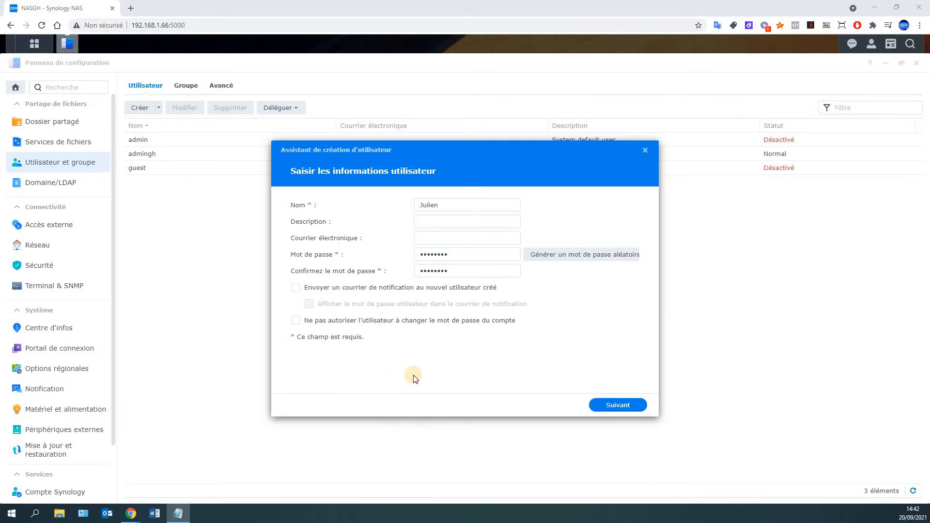
click(603, 406)
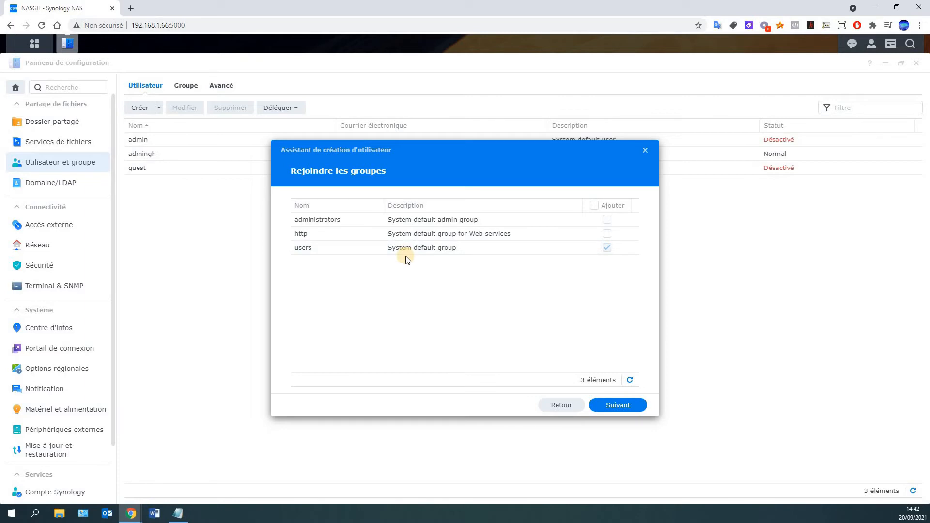
Keep the default users group and grant the user Lecture/écriture access on COMMUN
click(624, 408)
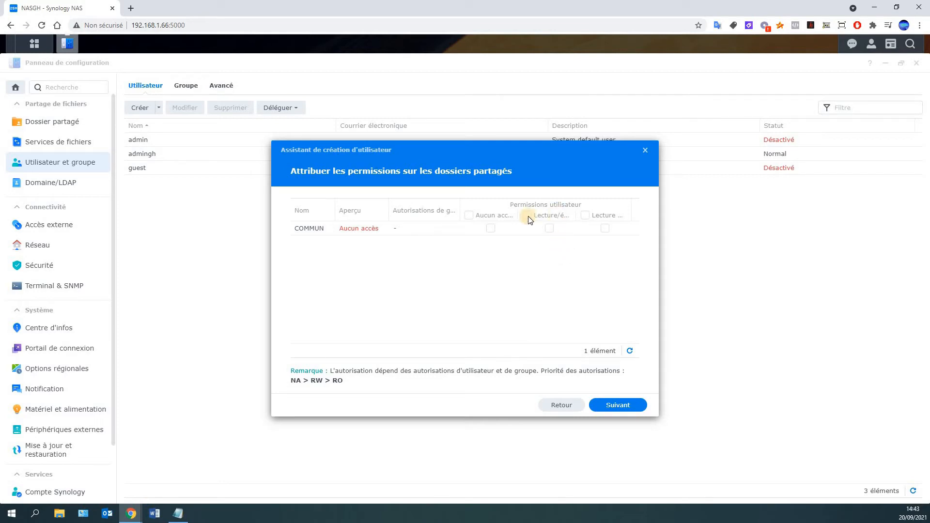
click(491, 227)
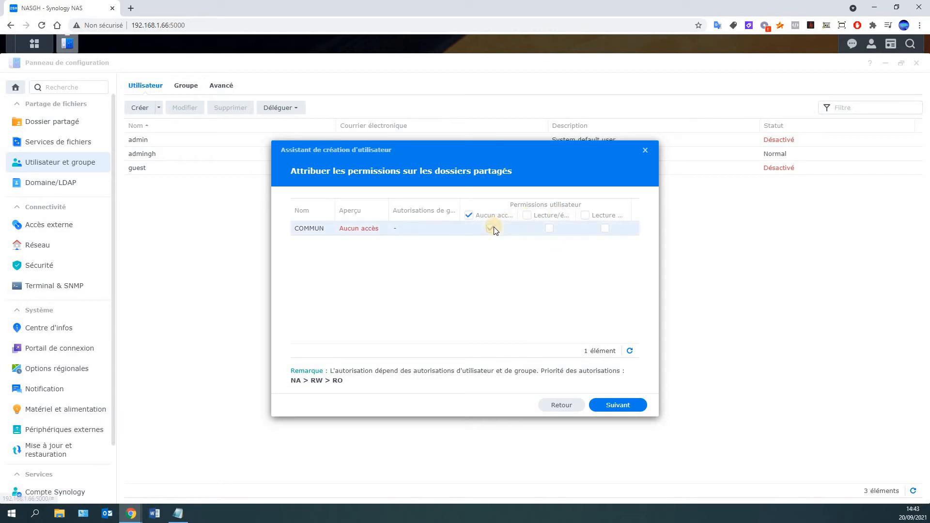
click(548, 231)
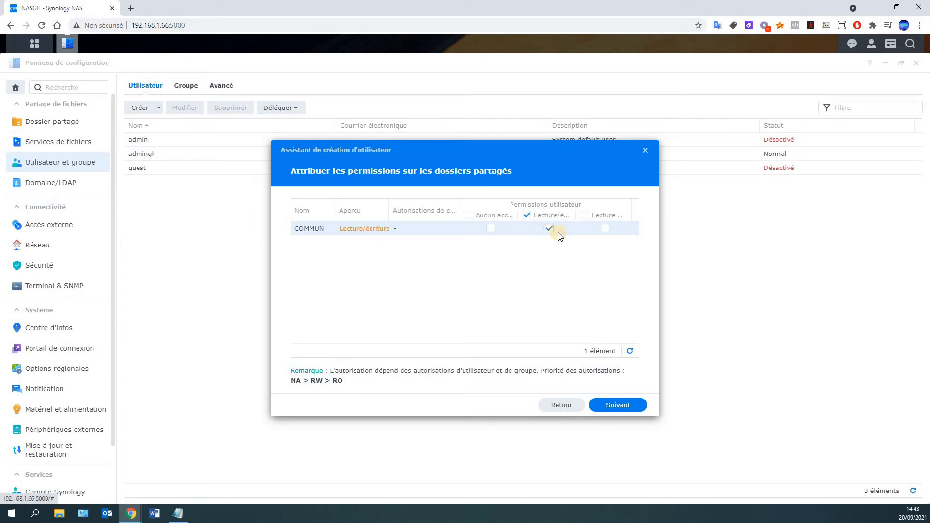
click(603, 231)
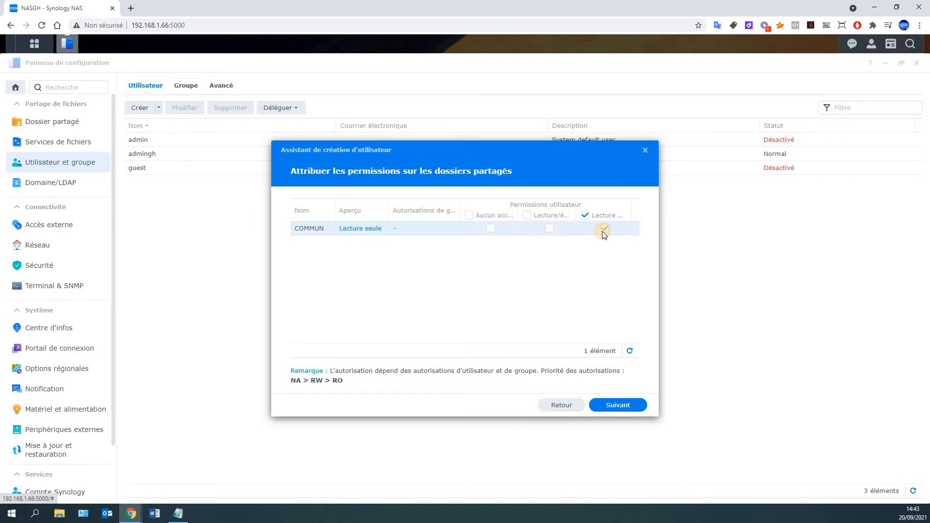
click(544, 228)
click(630, 407)
click(630, 409)
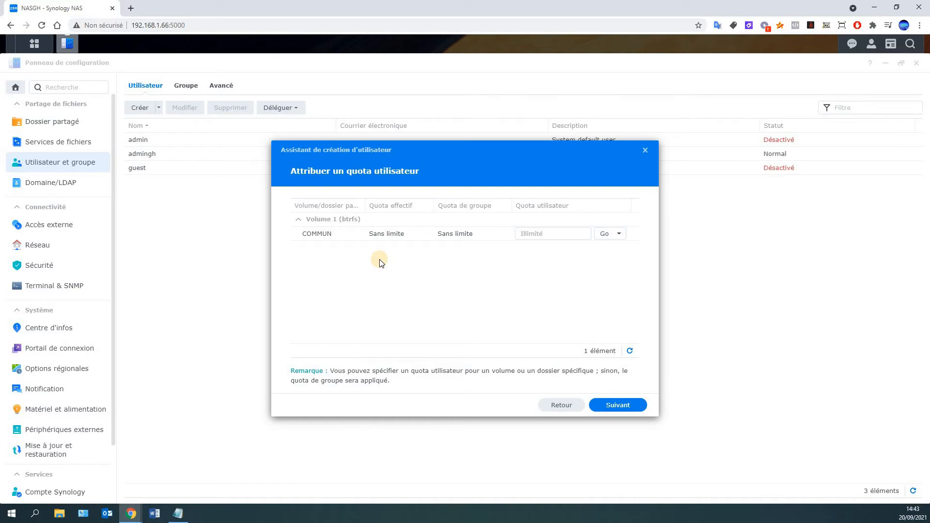
Leave the user's COMMUN quota empty (Illimité) instead of 100, and continue
click(567, 234)
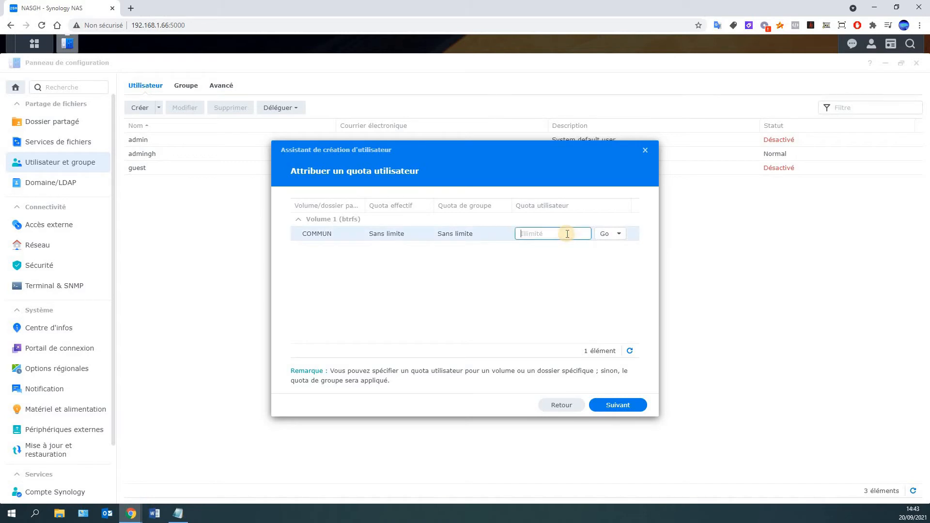
text(100)
key(BackSpace)
key(BackSpace)
key(BackSpace)
click(574, 270)
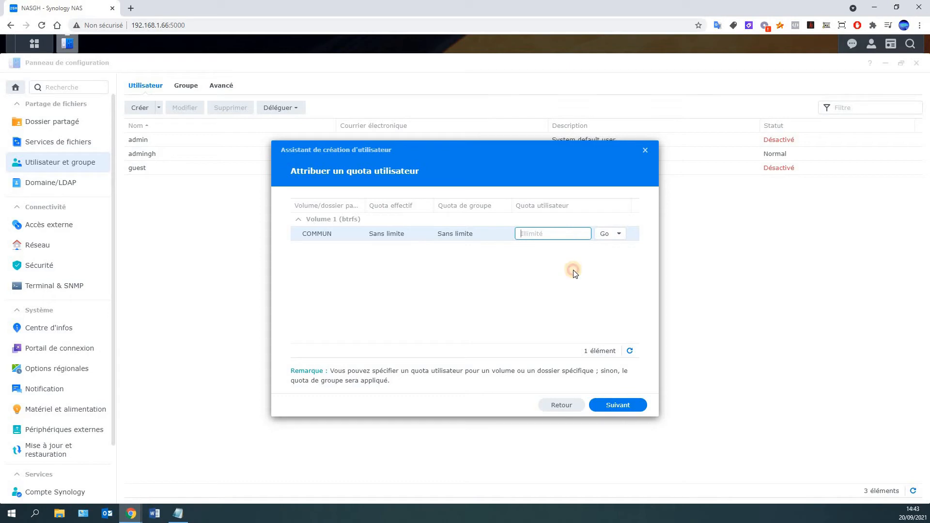
click(637, 407)
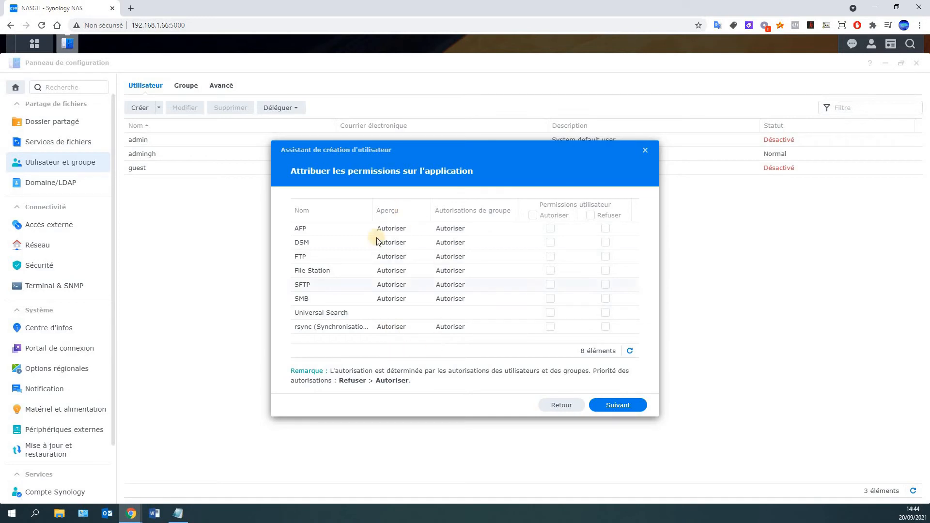
Keep default application permissions and speed limits, create the user, then return to Dossier partagé
click(619, 407)
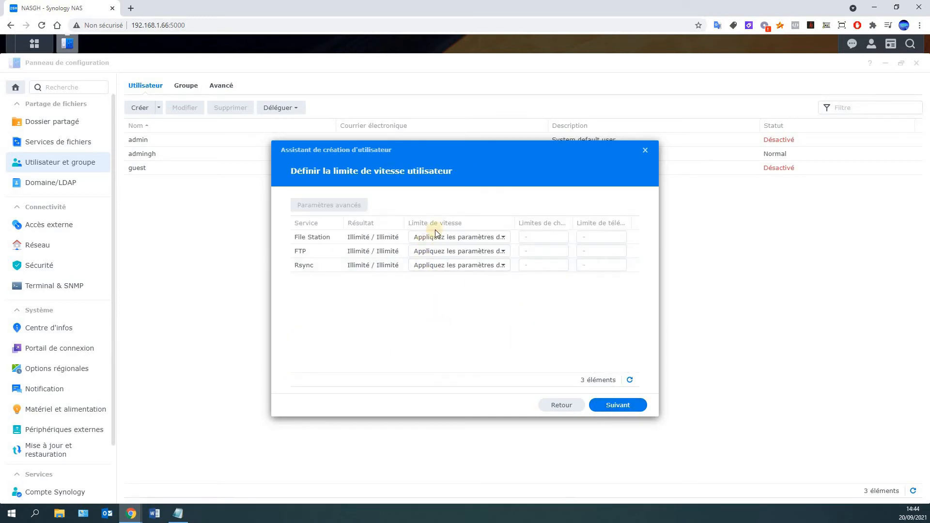
click(641, 408)
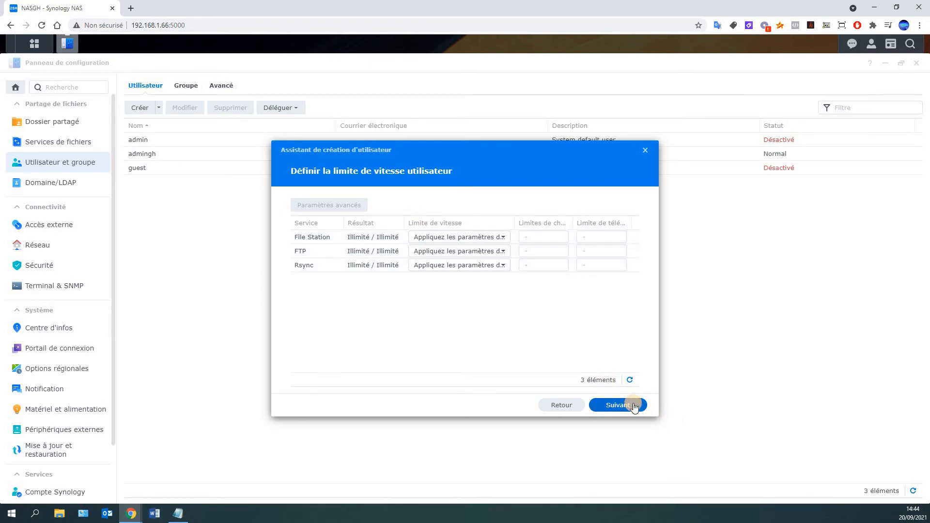
click(624, 403)
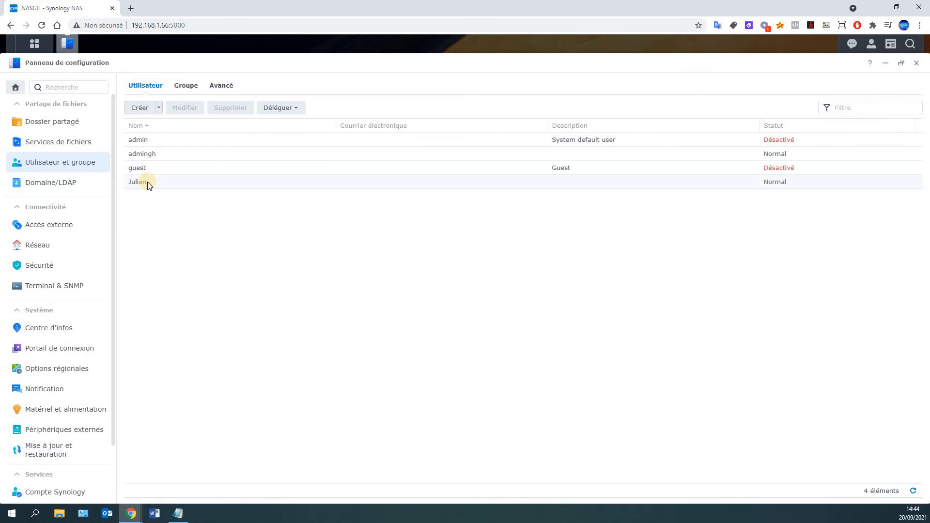
click(56, 123)
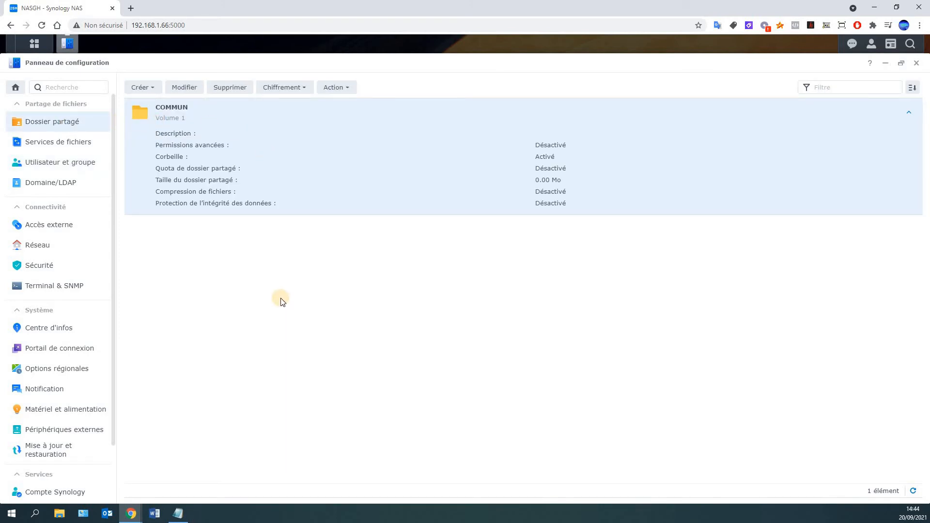
Open the network path \\192.168.1.66 from the Run box
key(super+r)
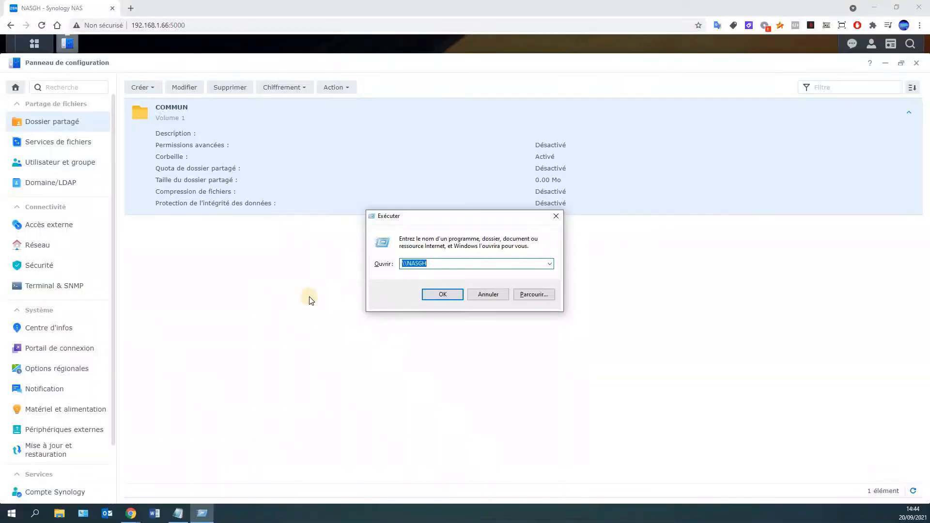
text(\NASGH)
click(437, 232)
click(452, 263)
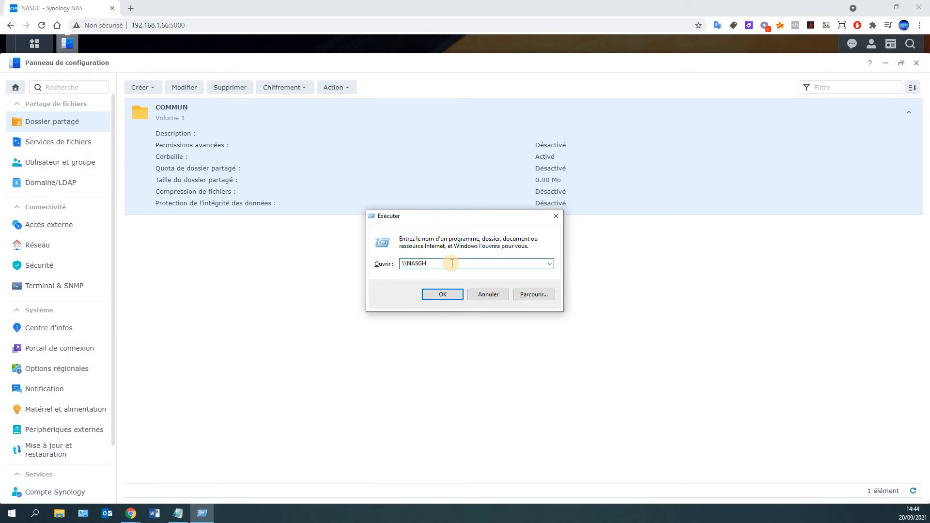
key(BackSpace)
key(BackSpace)
key(BackSpace)
key(BackSpace)
key(BackSpace)
text(19)
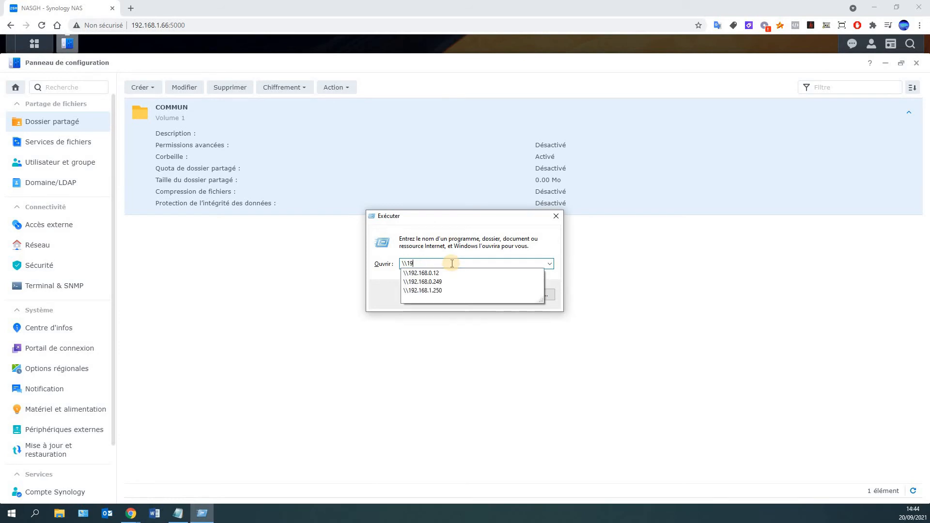
text(231)
key(BackSpace)
text(.168.1.)
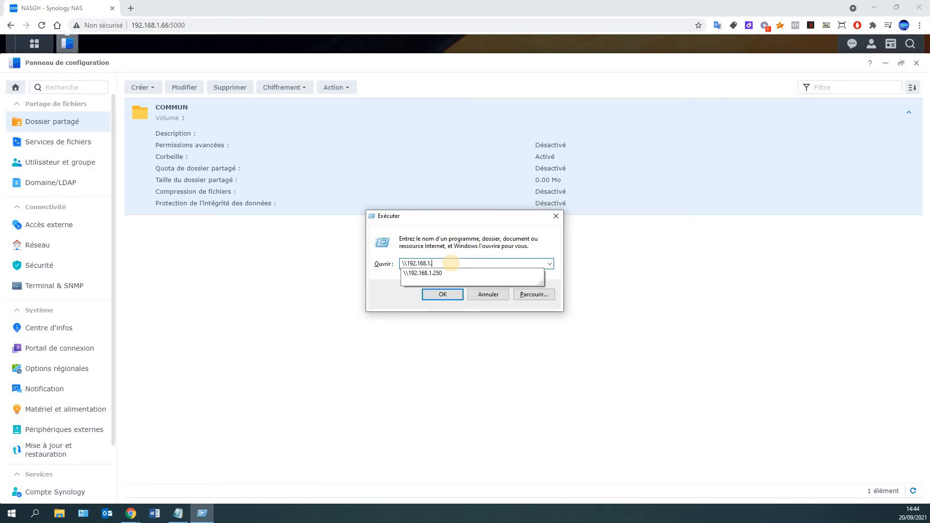
text(66)
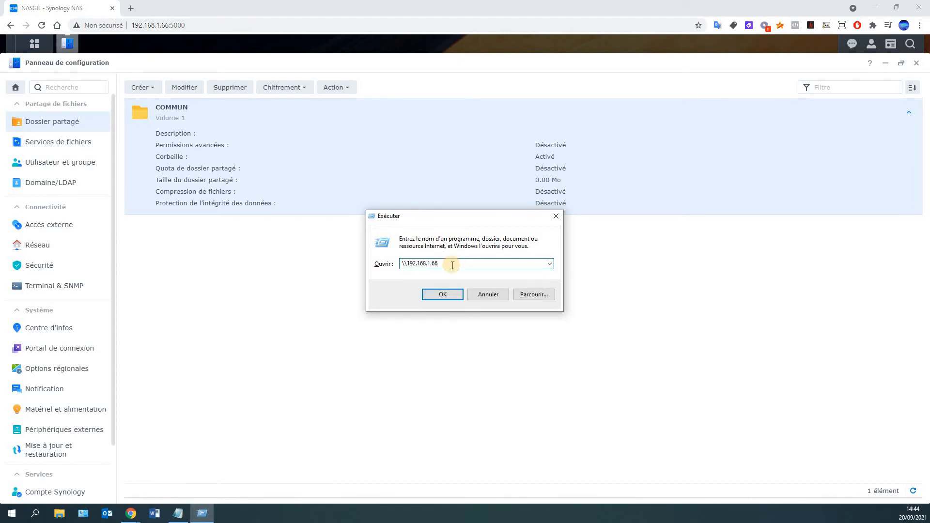
click(447, 295)
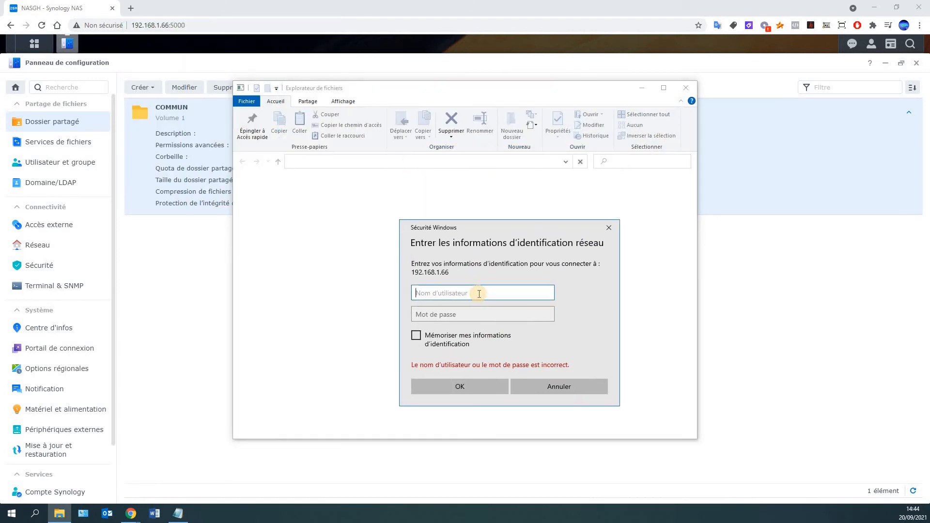
Sign in to Windows Security with the new user's name and password
text(Julien)
key(Tab)
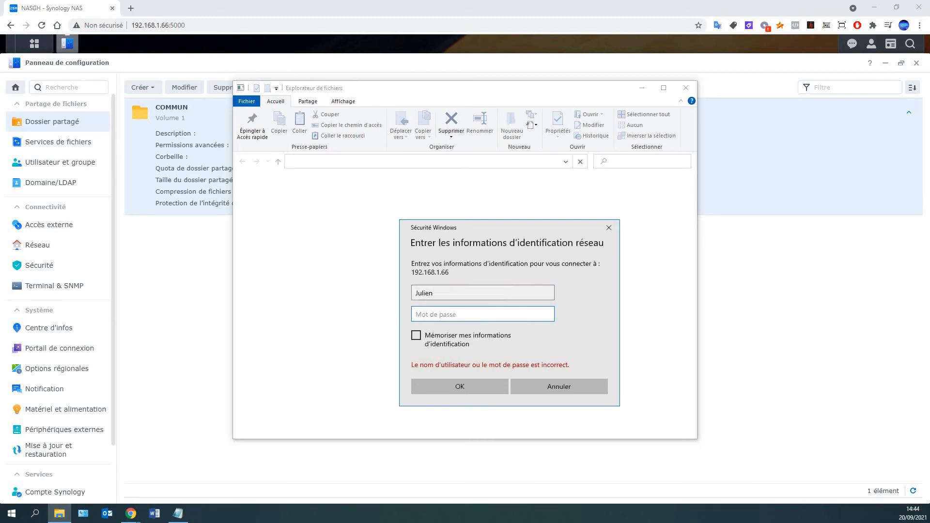
key(alt+Tab)
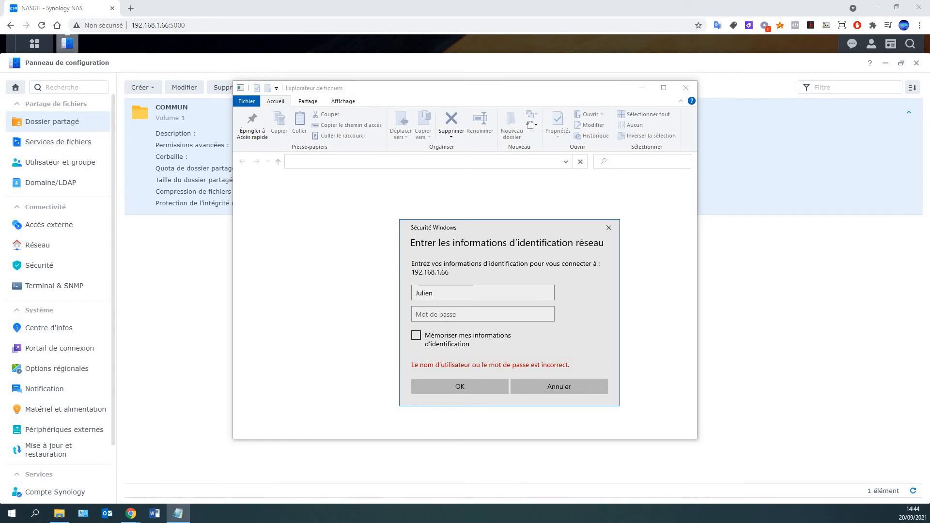
click(450, 314)
text(••••••••)
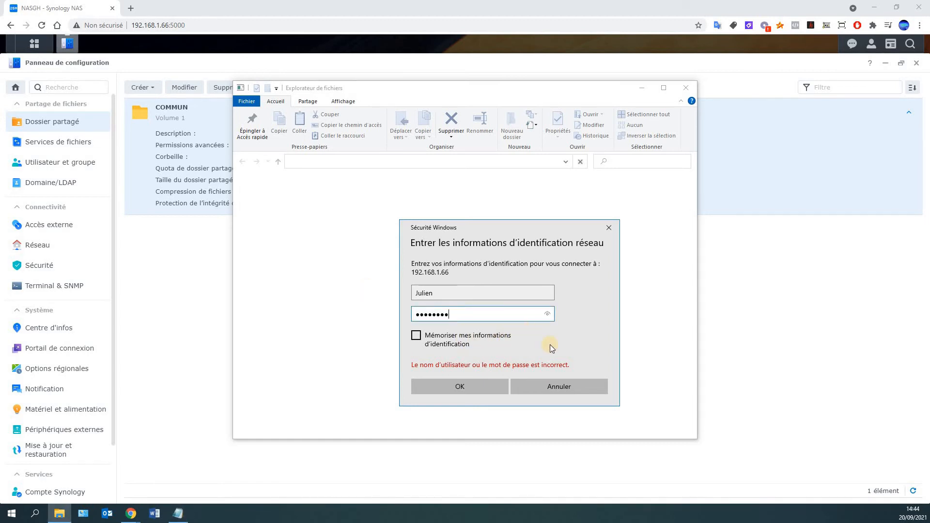
click(472, 390)
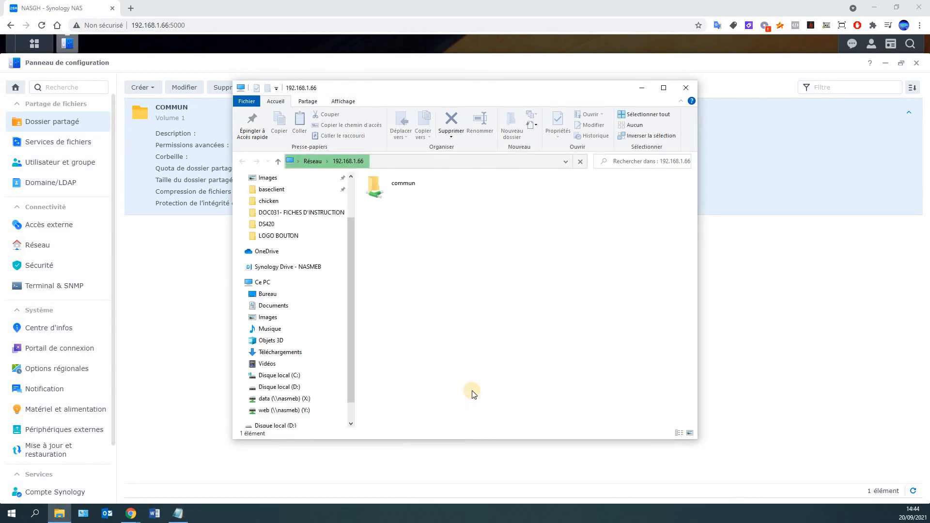
In the commun share, create a new folder named test and open it
double_click(389, 195)
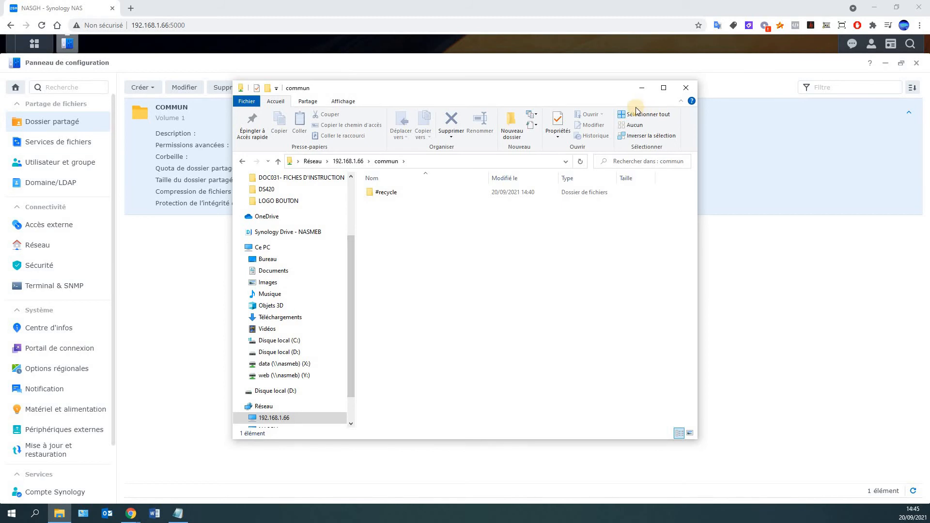
click(642, 88)
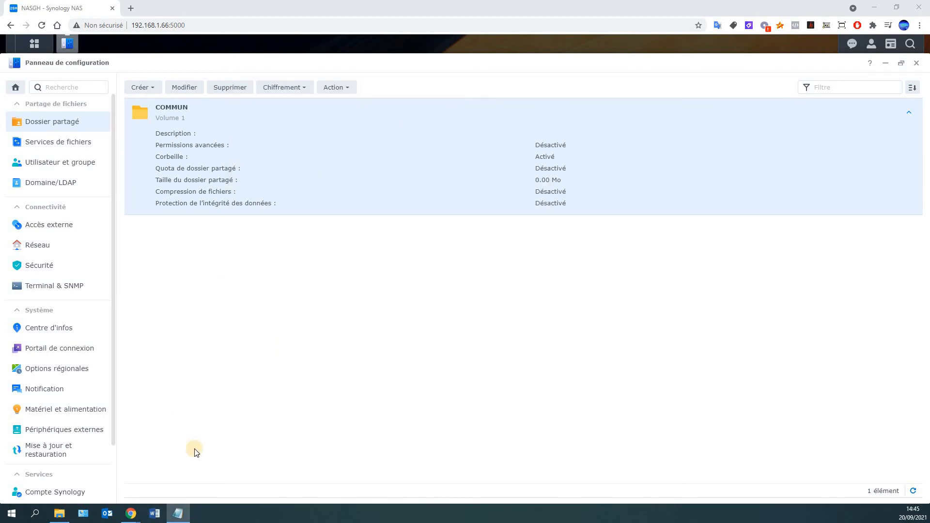
click(57, 515)
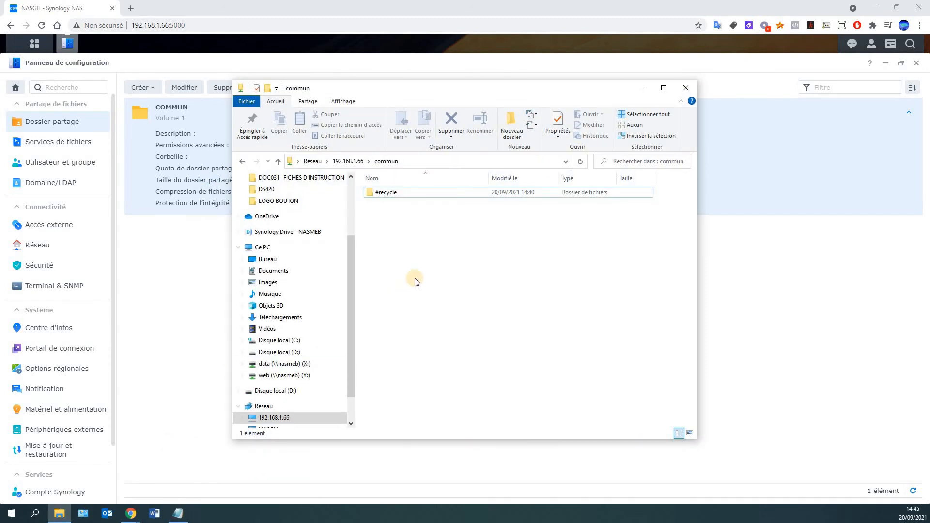
right_click(418, 278)
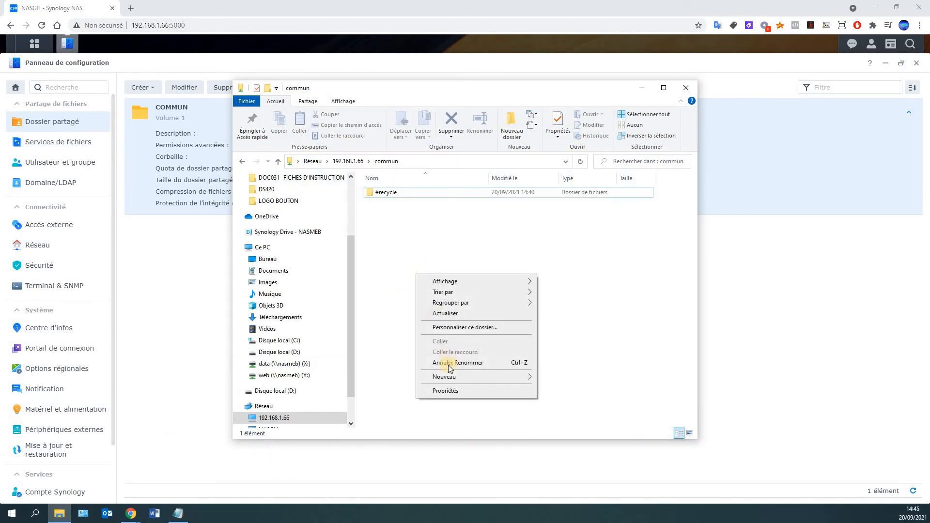
mouse_move(473, 383)
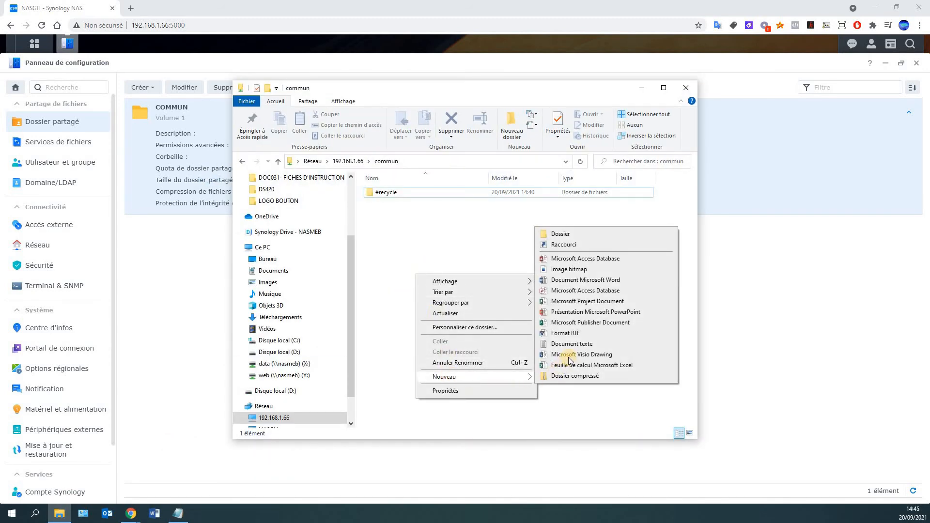
click(564, 235)
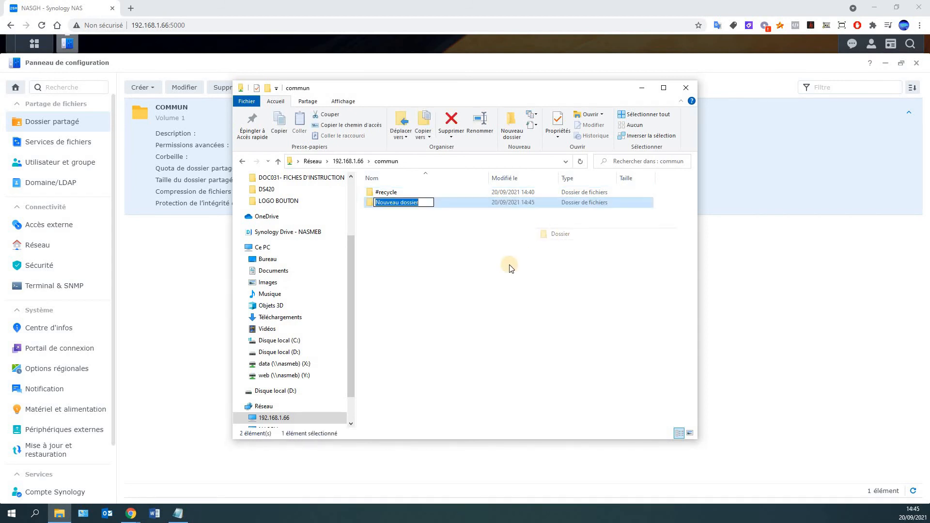
text(test)
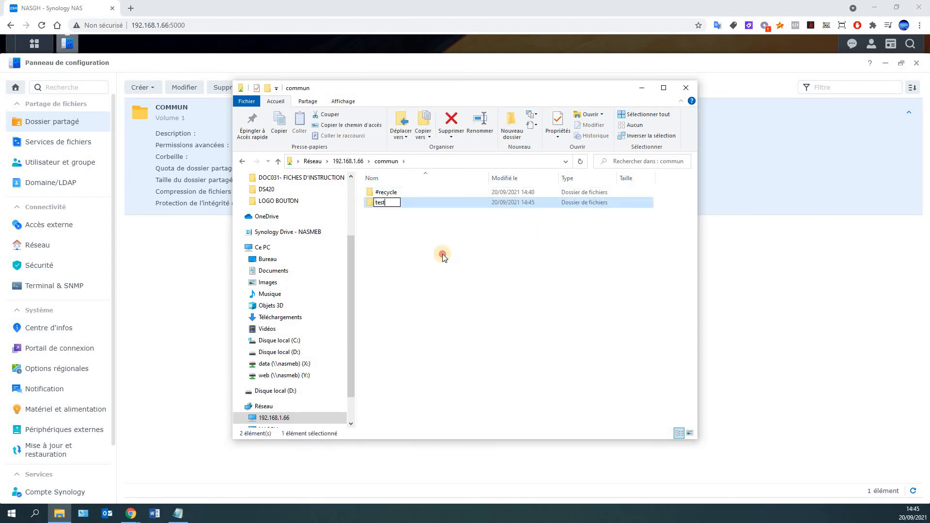
double_click(391, 204)
Create a new text document named test2.txt inside the test folder
right_click(420, 228)
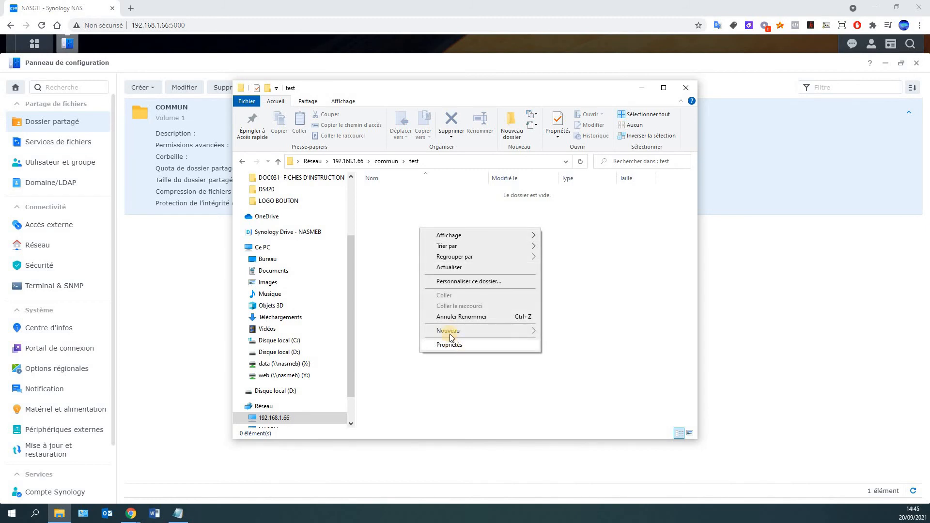
mouse_move(450, 331)
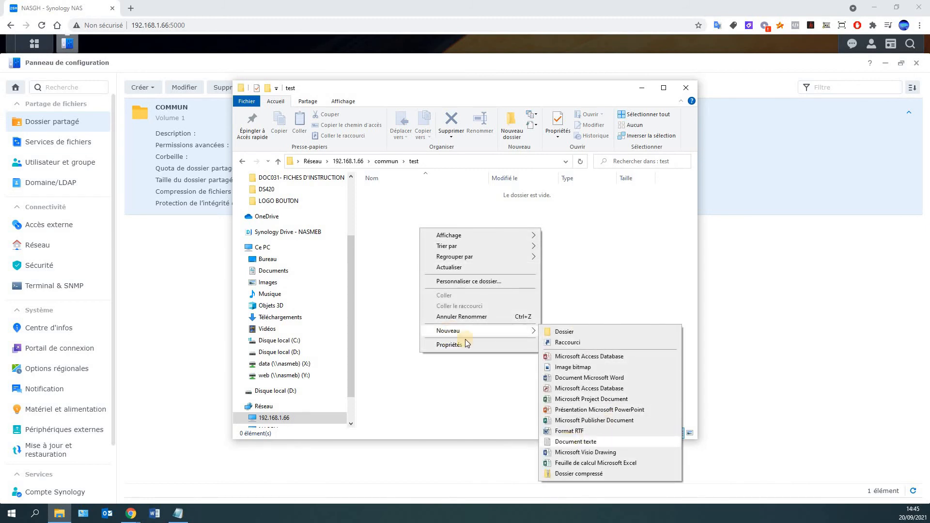
click(570, 443)
text(test2)
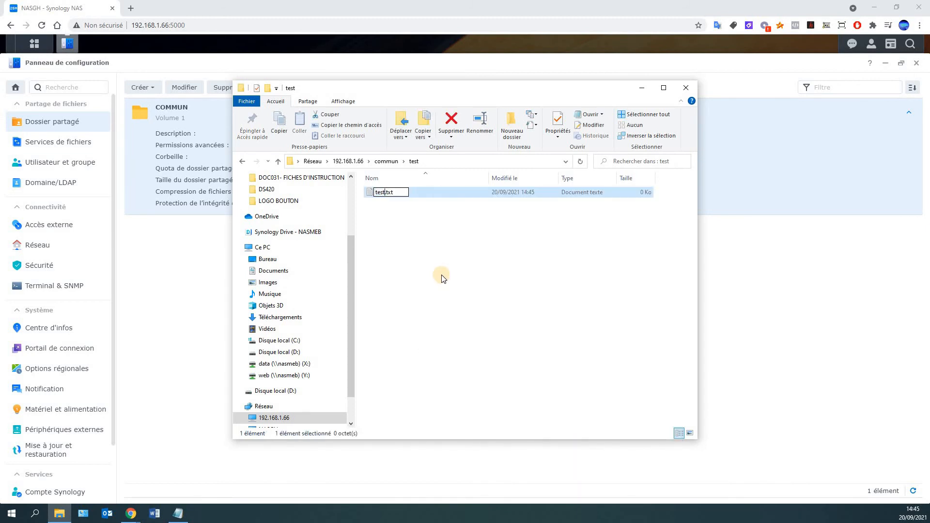
key(Return)
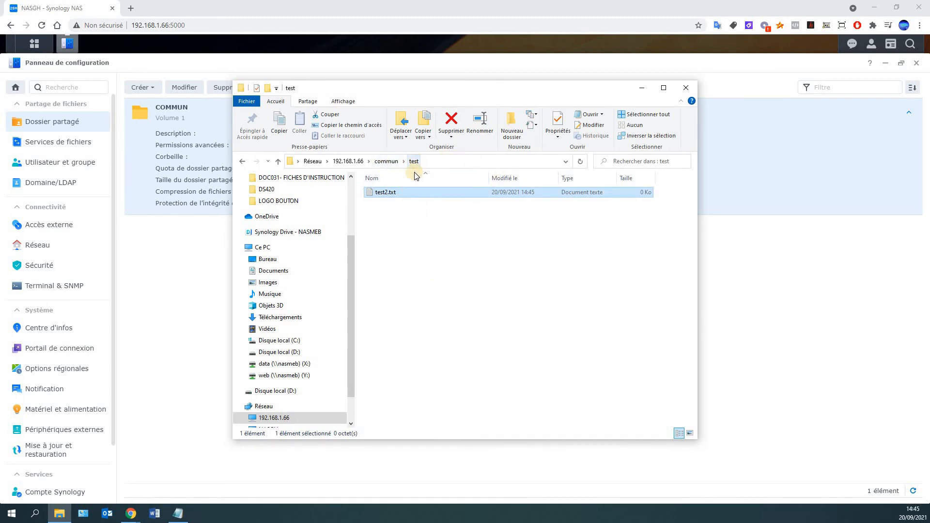
Write test3 in test2.txt, save it, and return to the NAS web panel
double_click(386, 194)
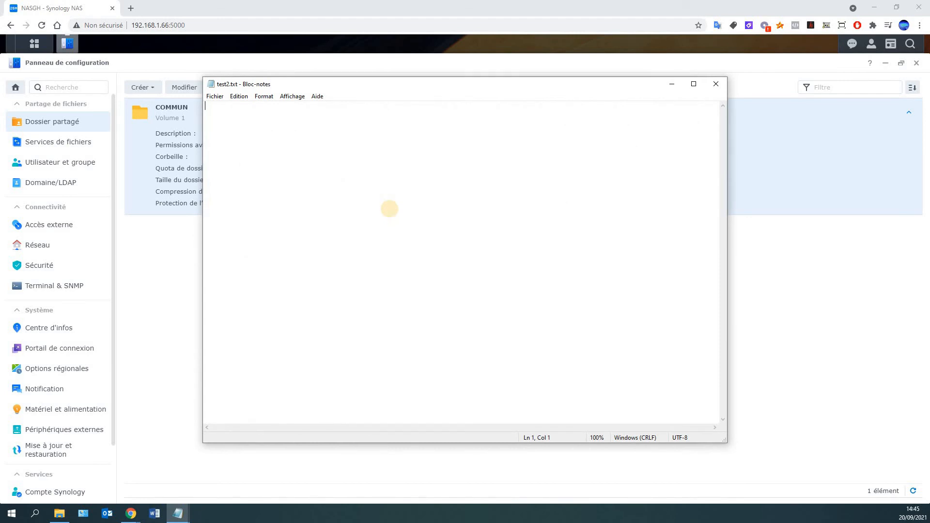
text(test3)
key(Return)
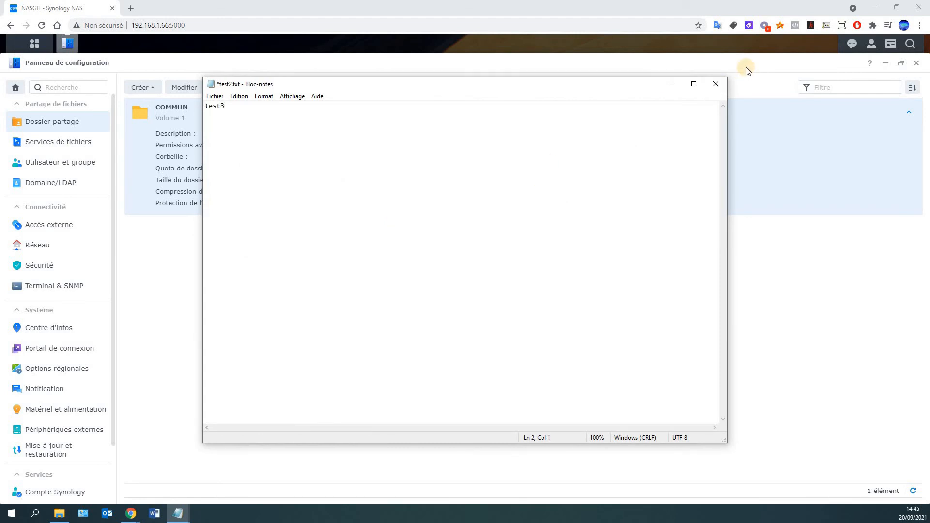
click(716, 84)
click(409, 262)
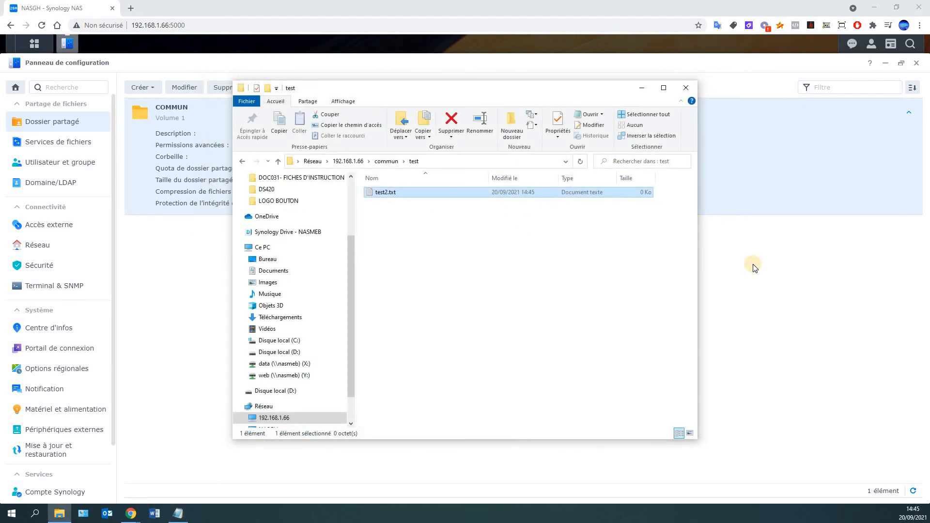
click(794, 294)
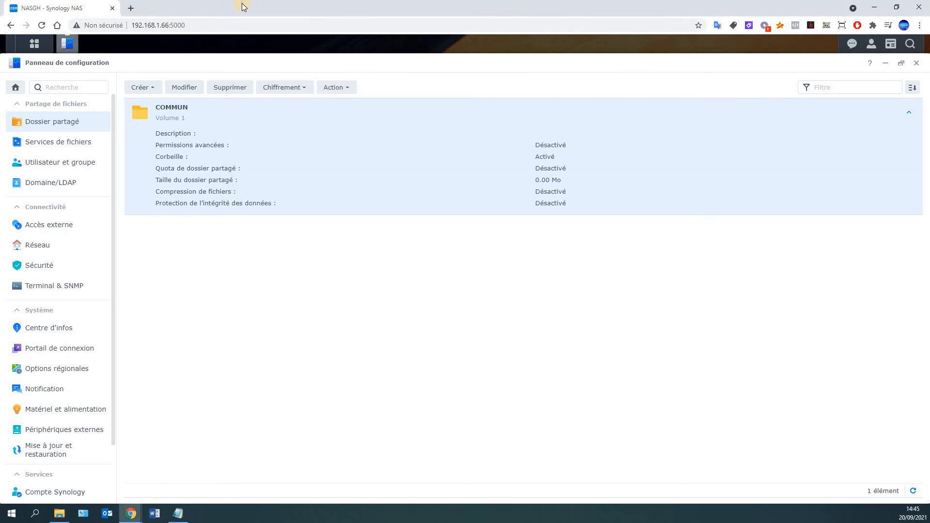
Open File Station, browse COMMUN's test folder, and download test2.txt (7 Octets)
click(885, 63)
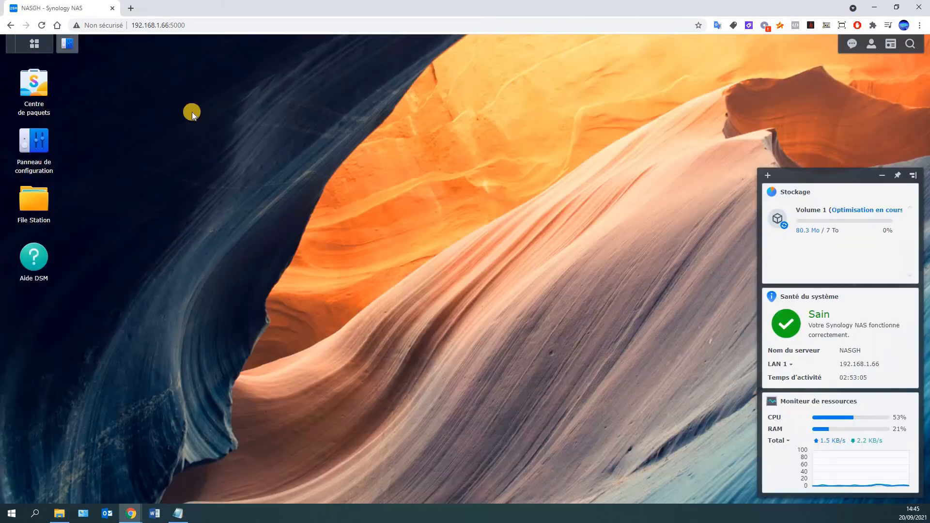
click(38, 196)
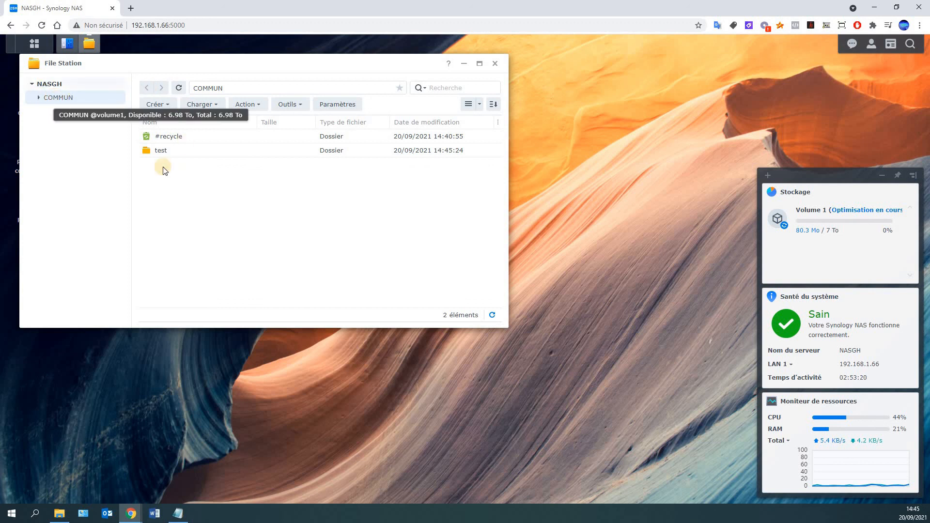
double_click(162, 150)
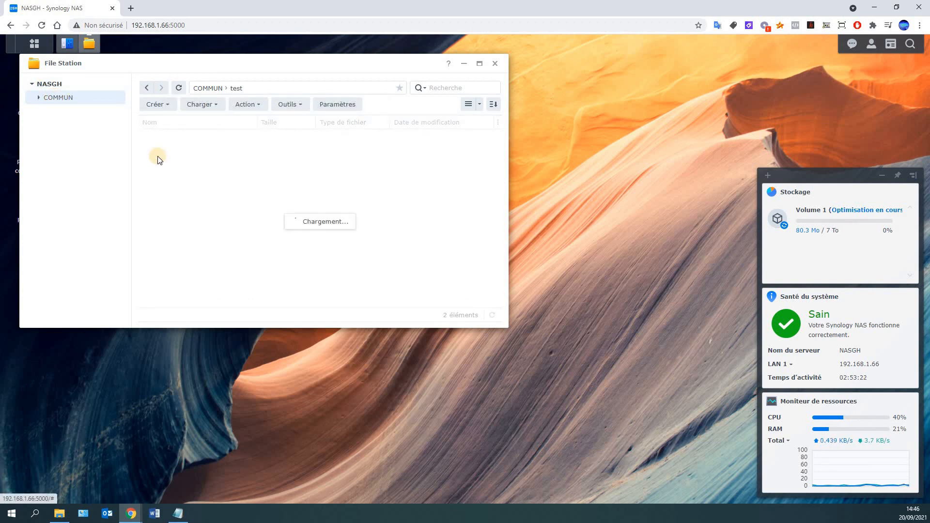
click(176, 137)
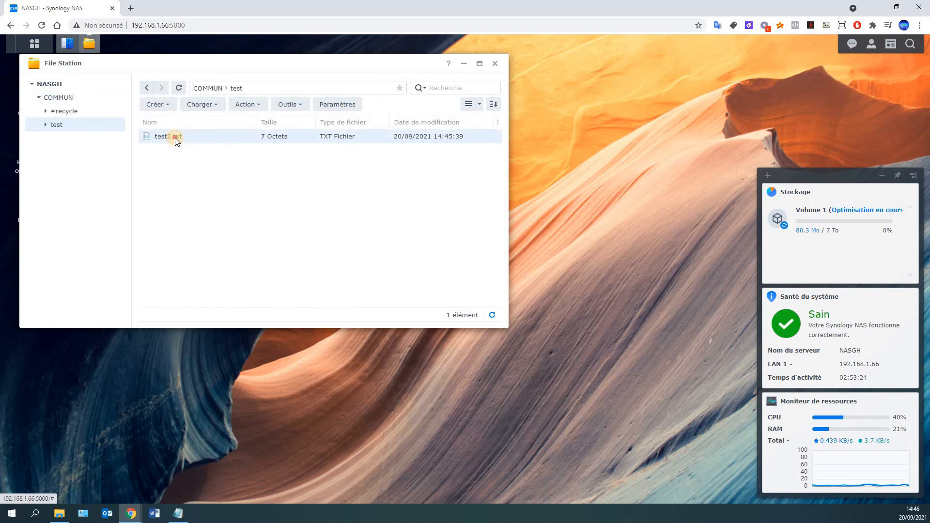
double_click(175, 137)
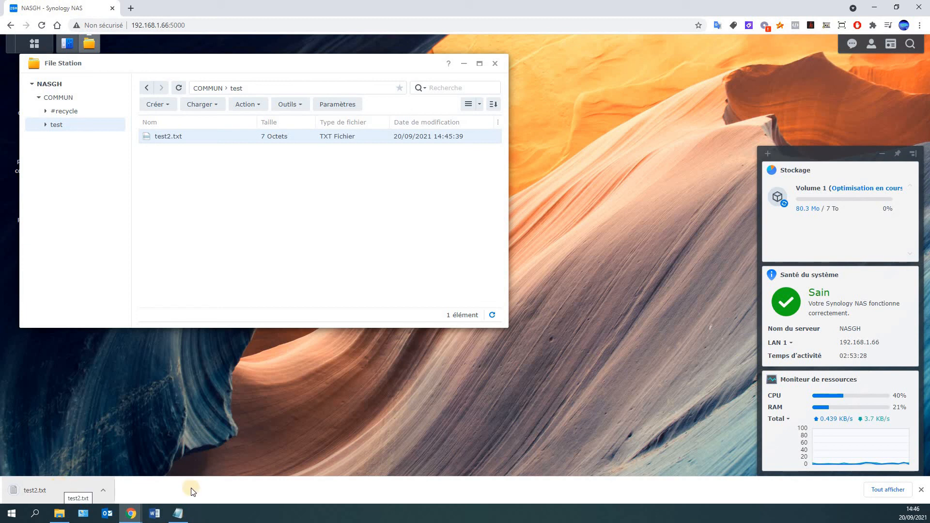
click(921, 490)
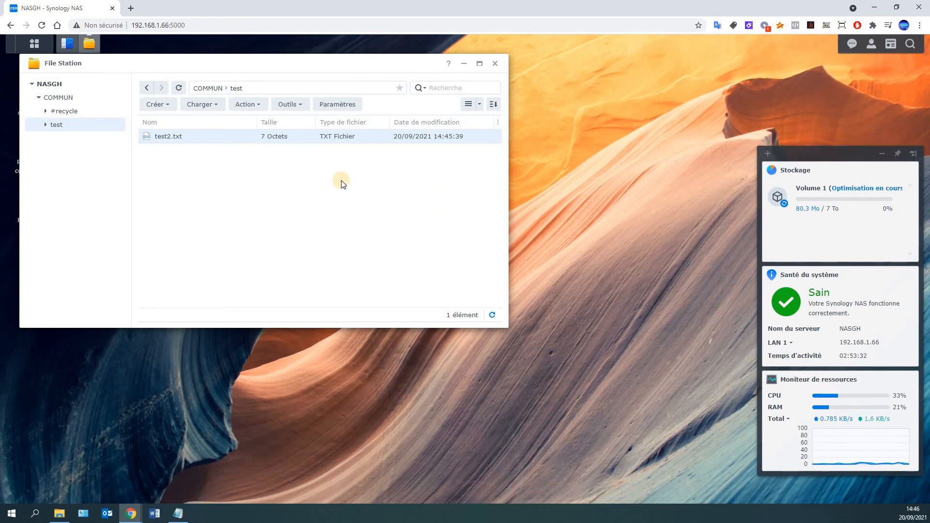